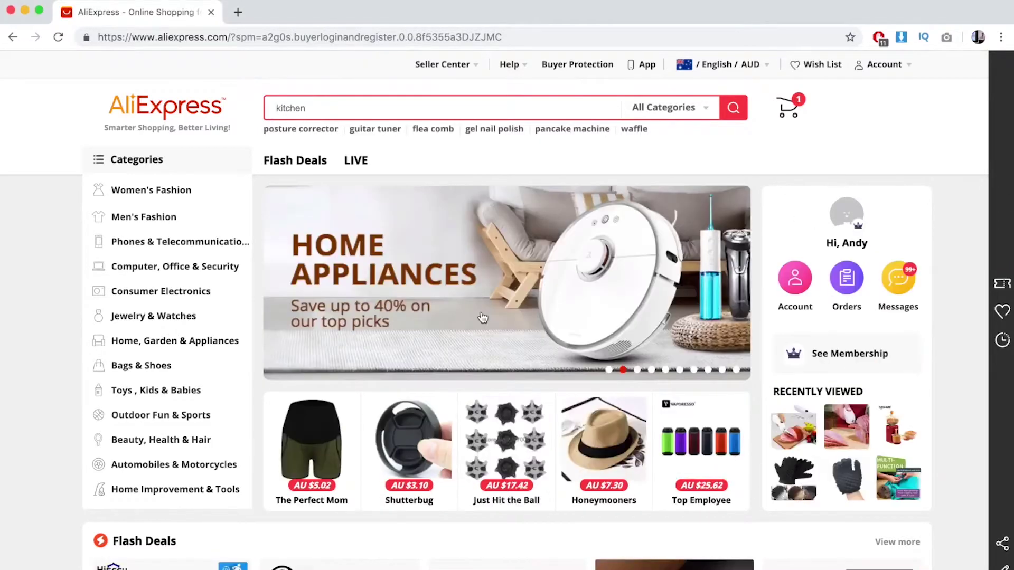
Step: Go from the My AliExpress account page to the Dropshipping Center
scroll(482, 318, down, 3)
scroll(482, 317, up, 3)
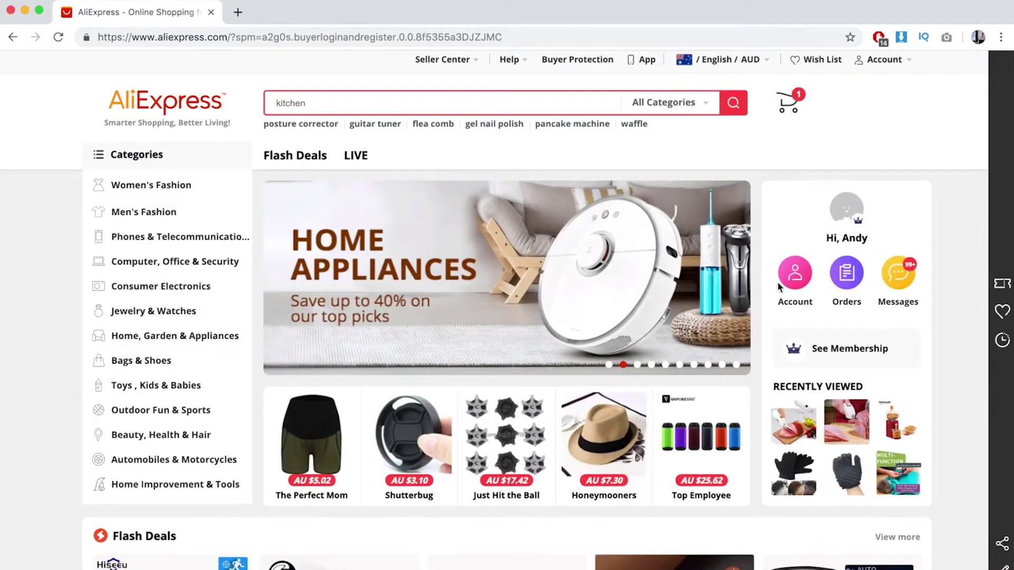
click(795, 283)
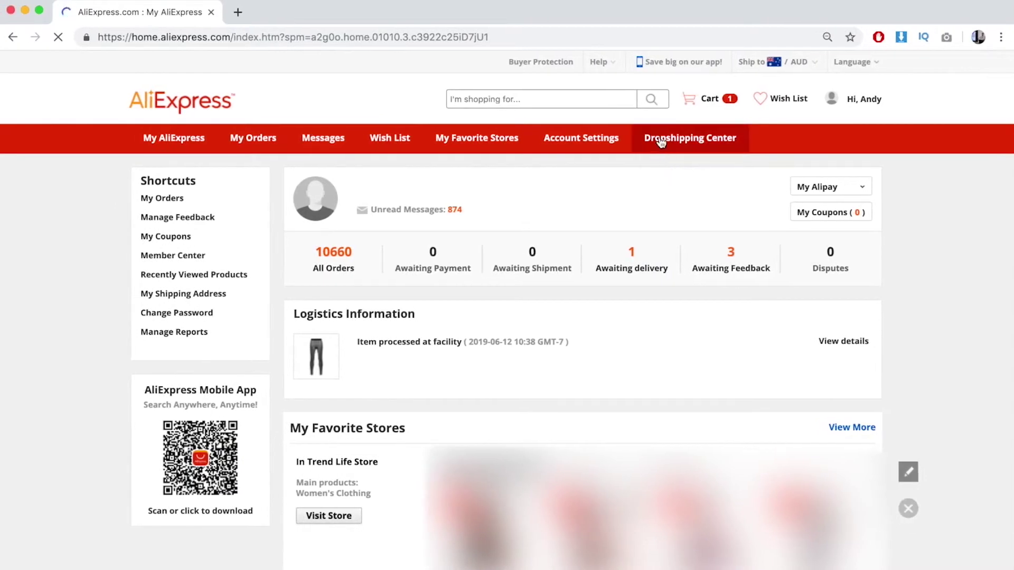
click(682, 140)
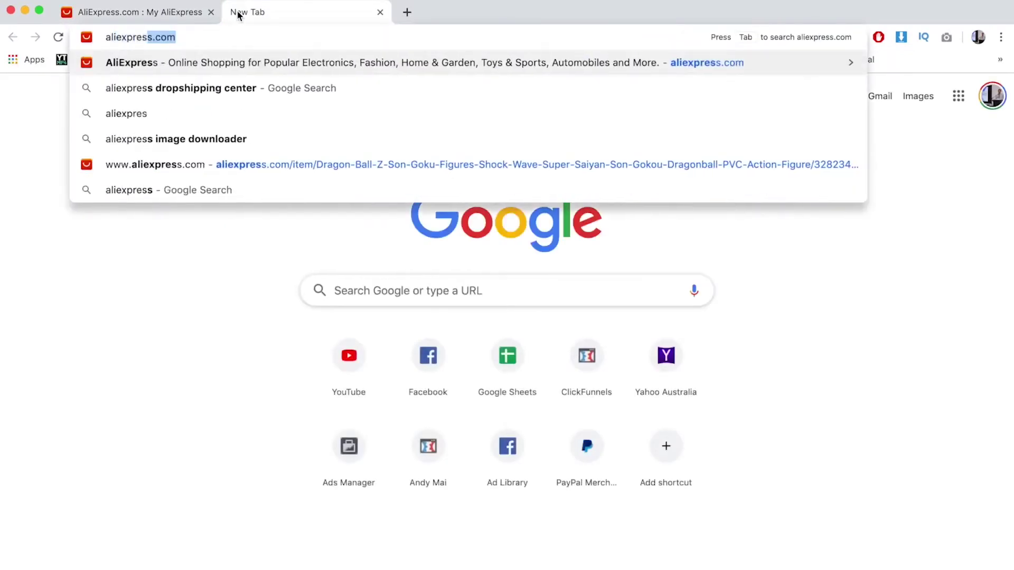
Step: Search Google for 'aliexpress dropshipping center' and open the Dropshipping Center result in a new tab
key(Down)
key(Return)
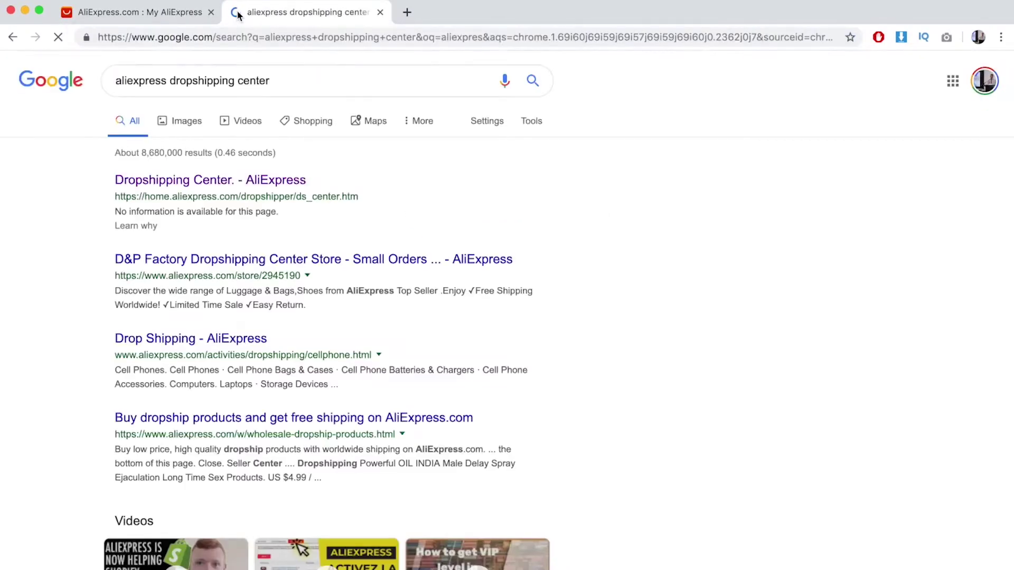
right_click(221, 187)
click(280, 191)
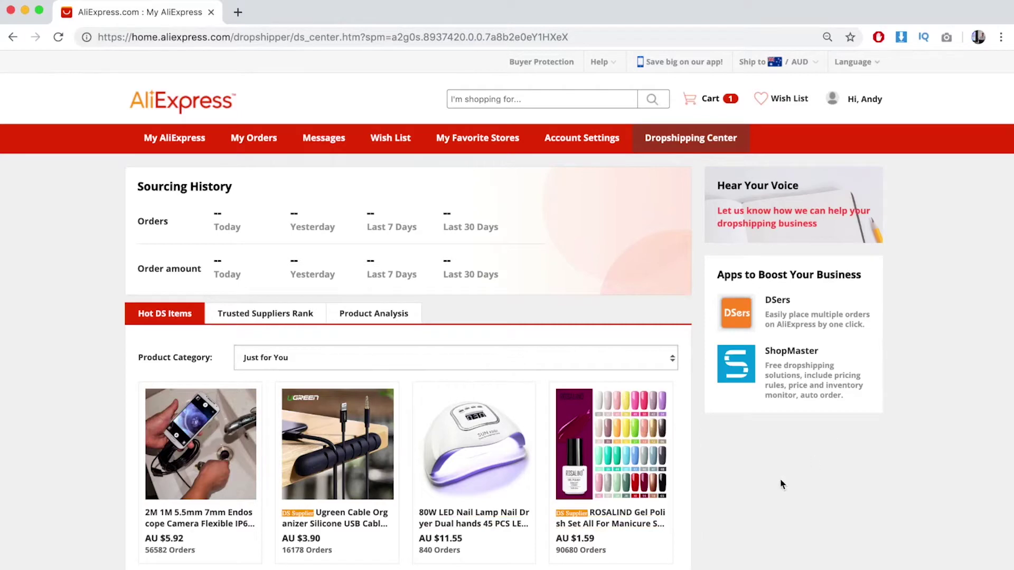
Step: Filter the Hot DS Items list to All Categories and browse the results
scroll(209, 359, down, 2)
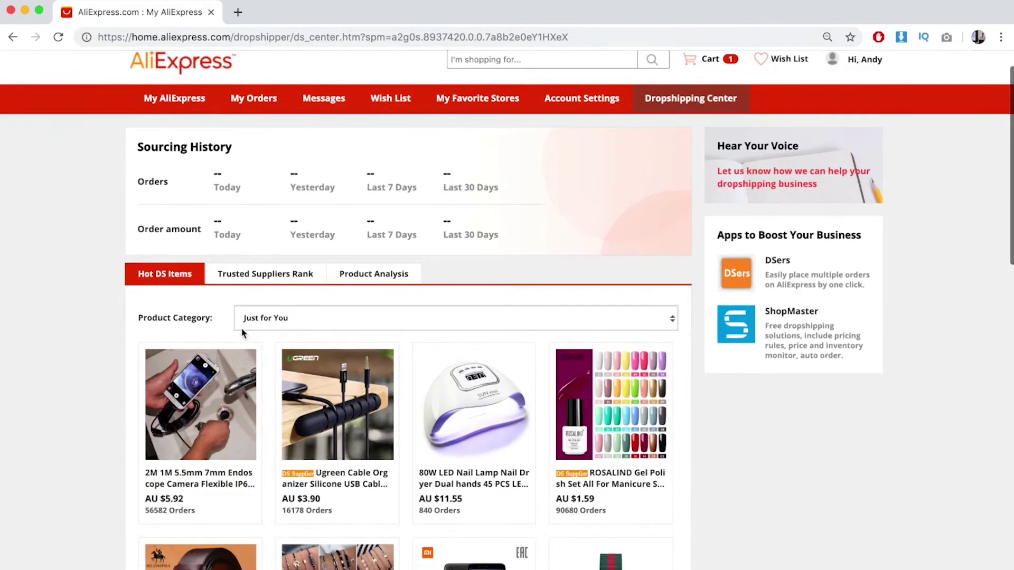
click(328, 309)
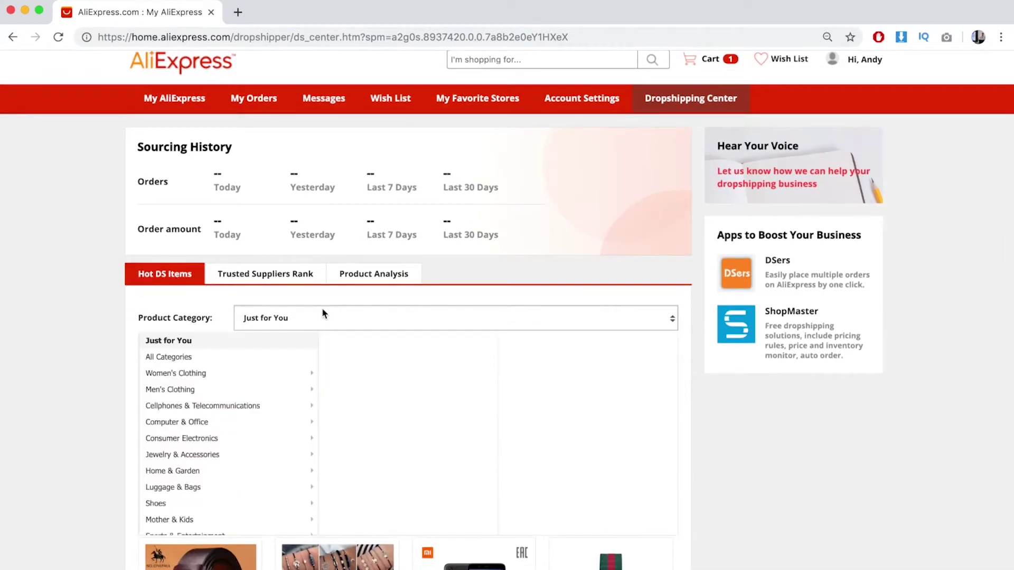
click(204, 360)
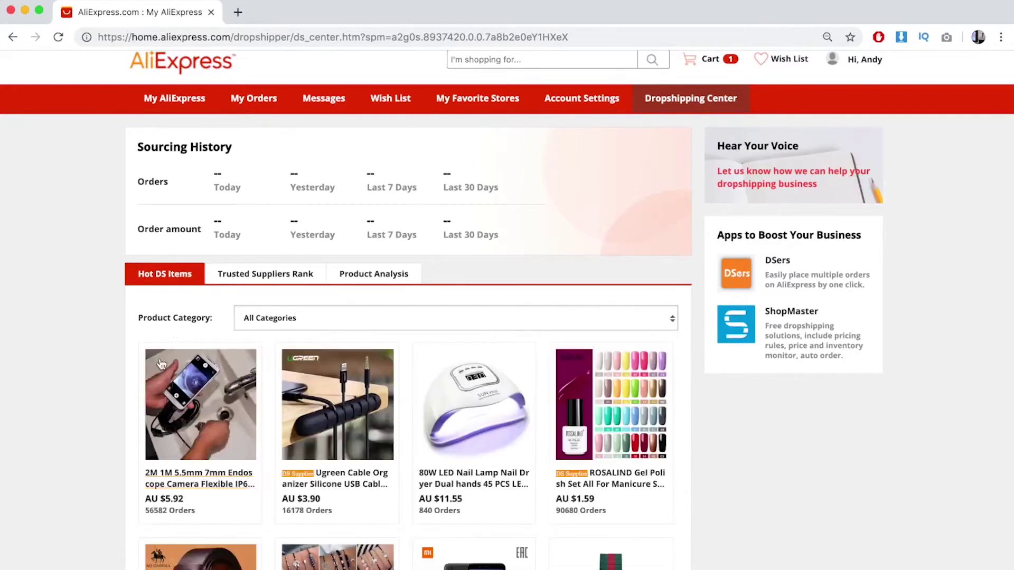
scroll(127, 370, down, 10)
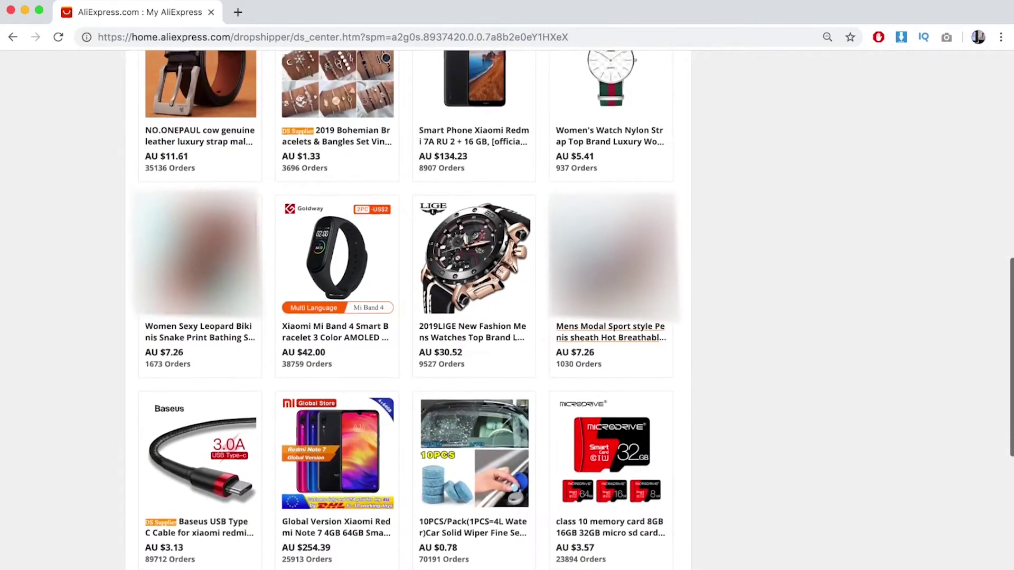
scroll(543, 330, up, 3)
scroll(429, 334, down, 3)
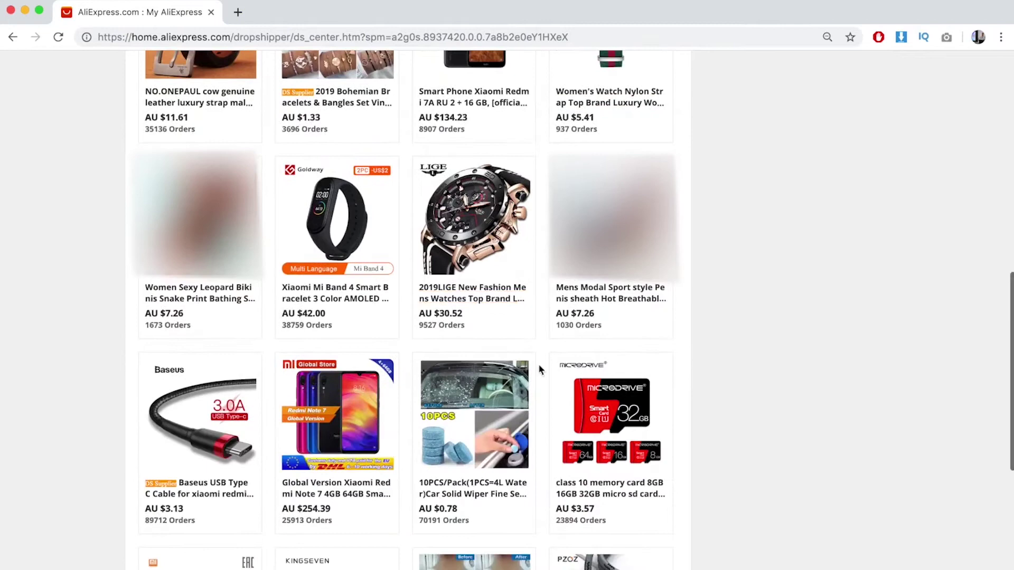
scroll(566, 369, up, 6)
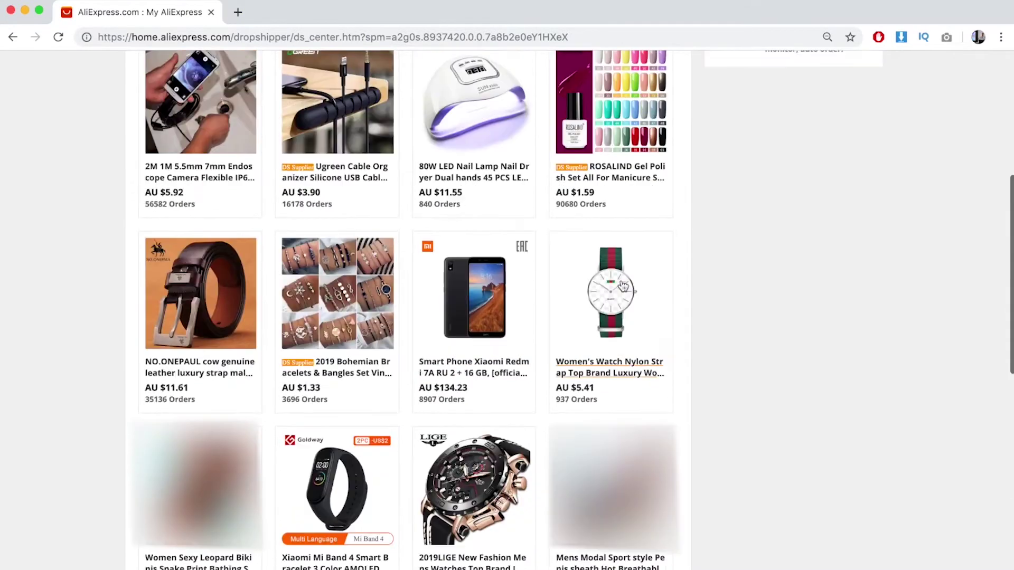
scroll(632, 323, up, 3)
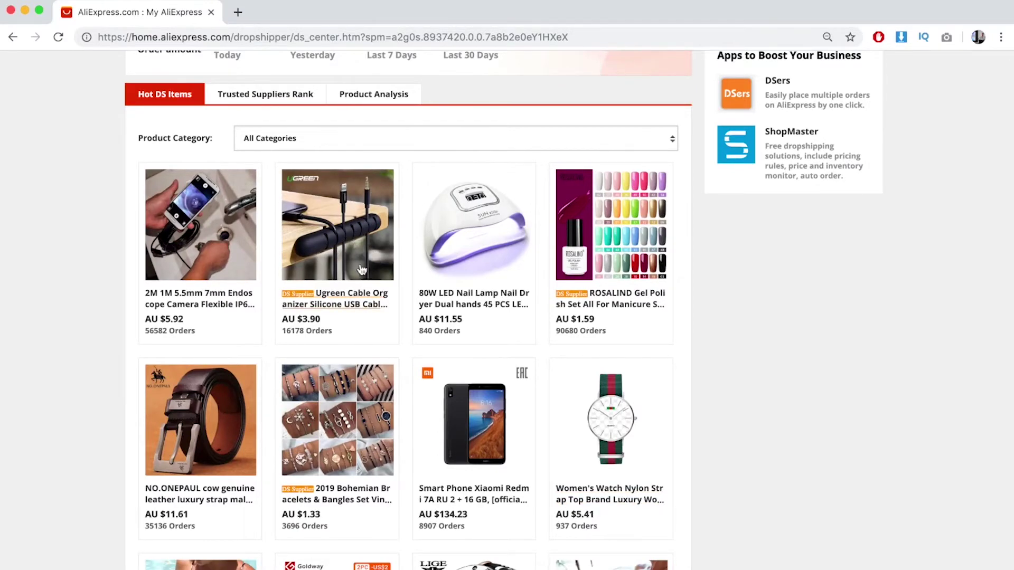
scroll(362, 270, down, 15)
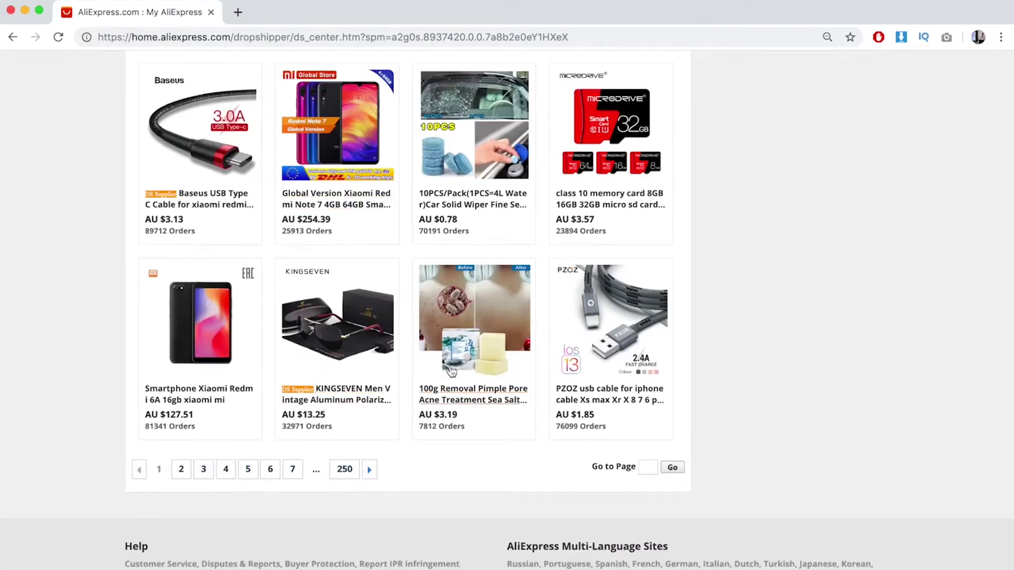
Step: Go to page 2 of the hot items list and look through it
click(182, 468)
scroll(401, 395, down, 6)
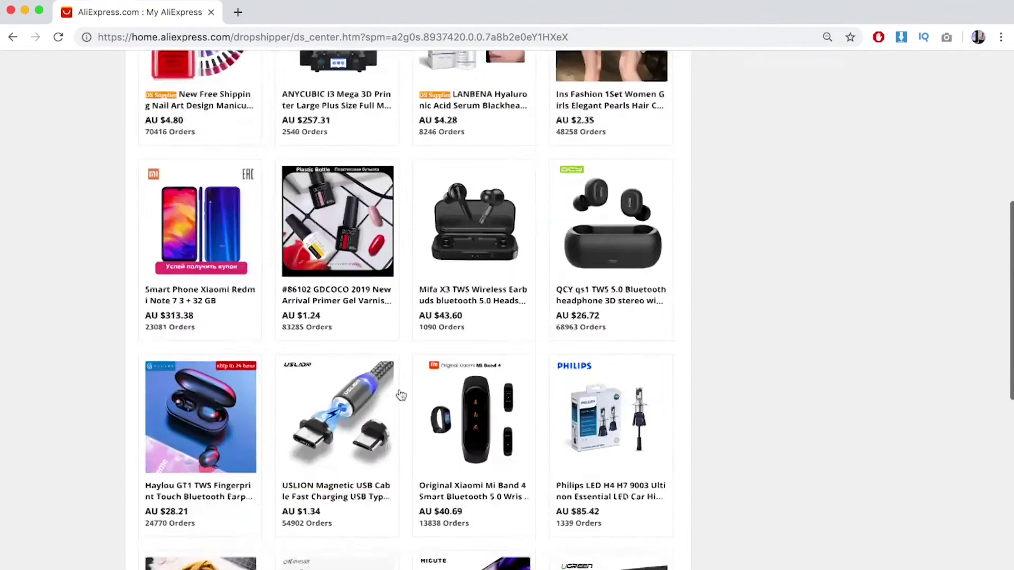
scroll(401, 395, down, 5)
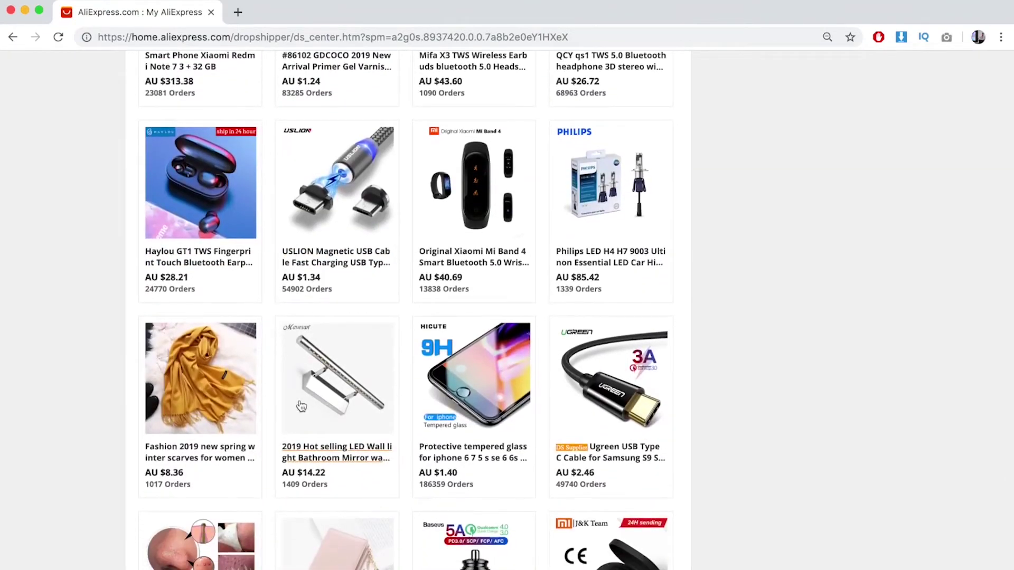
scroll(301, 406, down, 8)
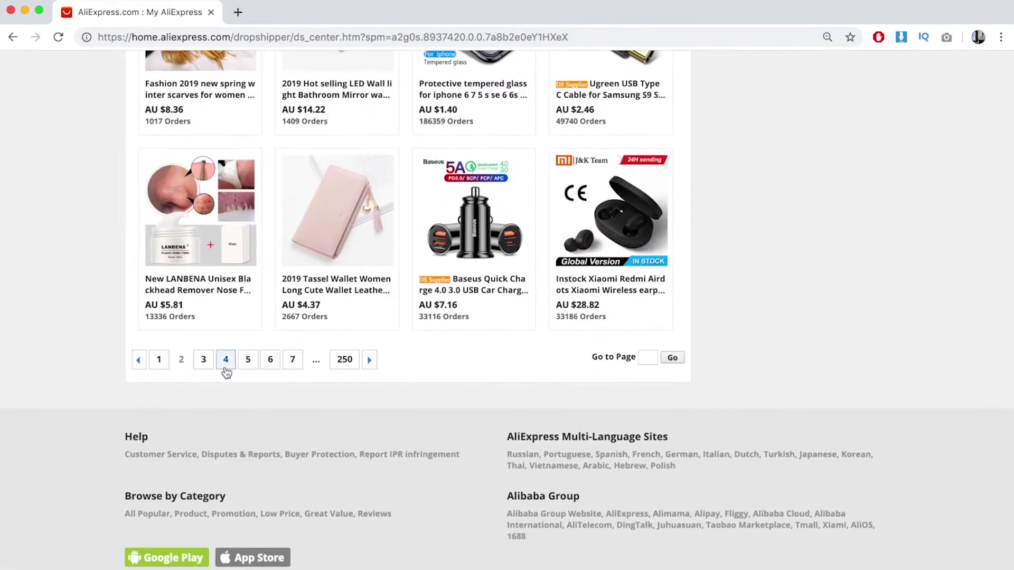
scroll(226, 372, up, 7)
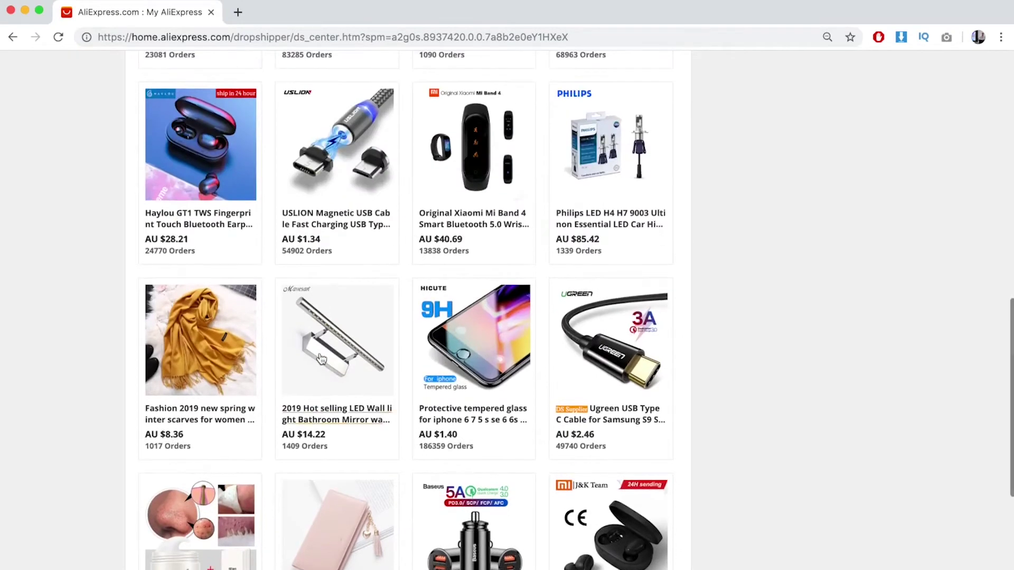
scroll(321, 359, up, 14)
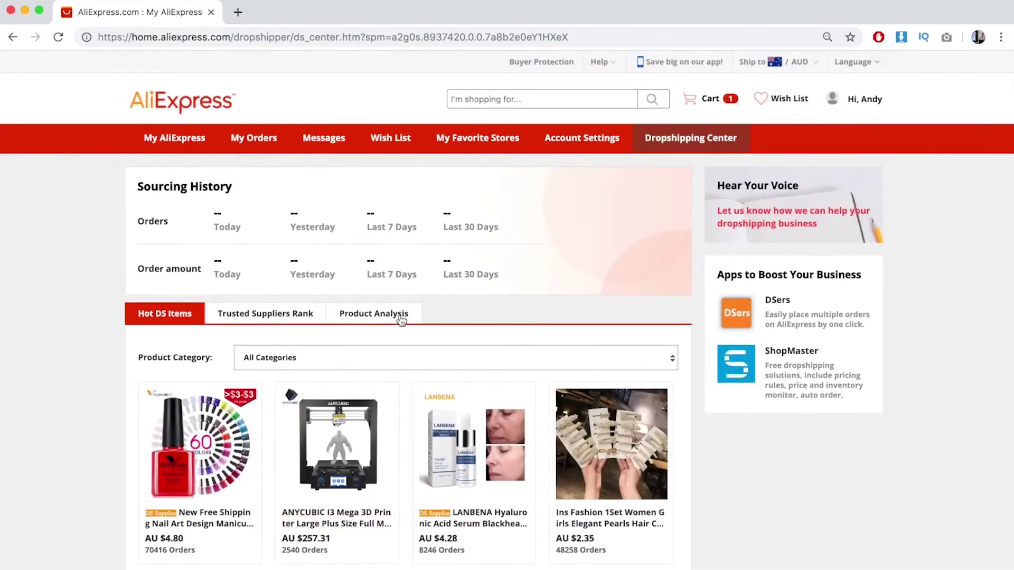
Step: Open Product Analysis in its own tab
right_click(381, 317)
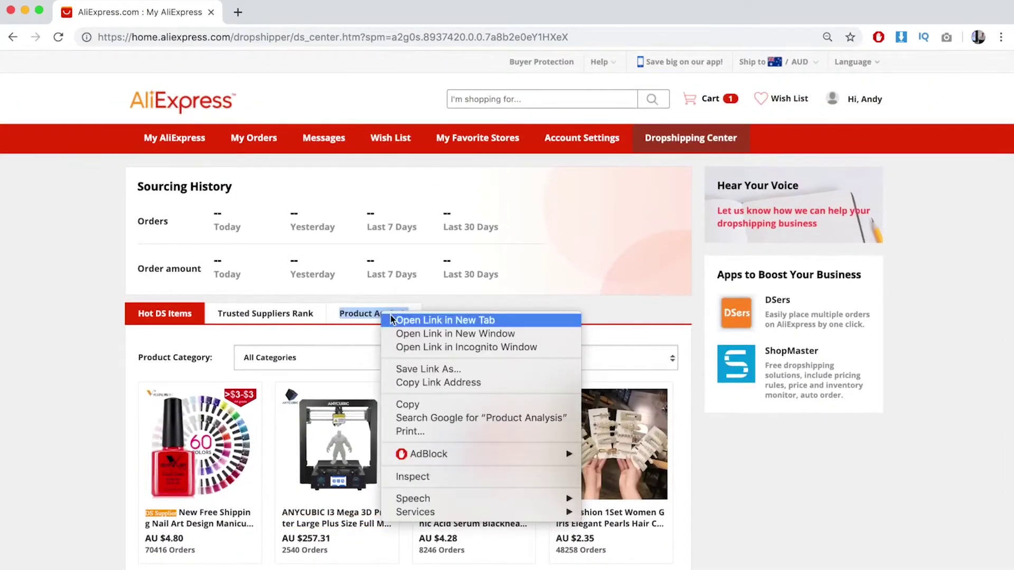
click(391, 317)
scroll(378, 407, down, 3)
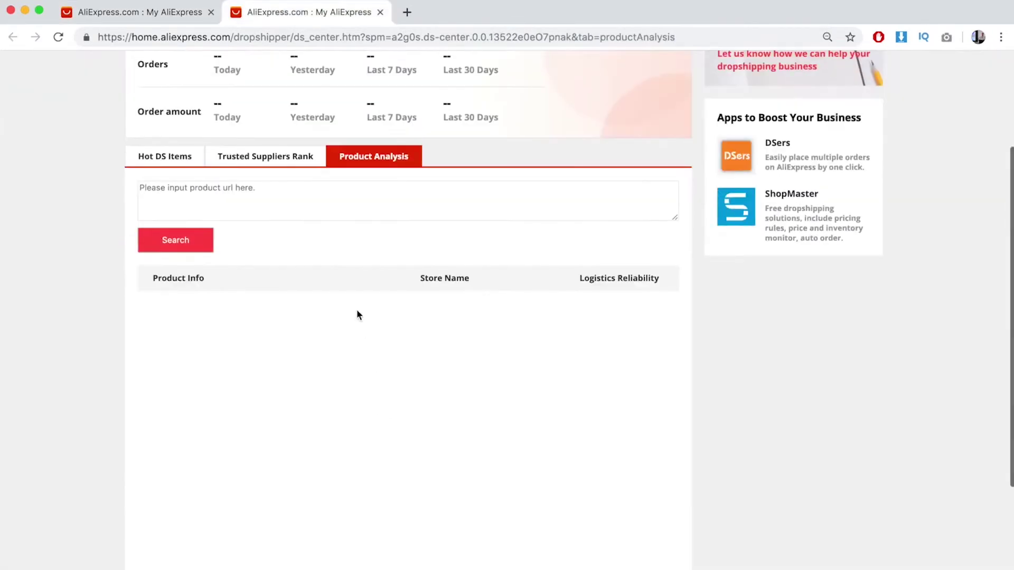
scroll(357, 315, up, 3)
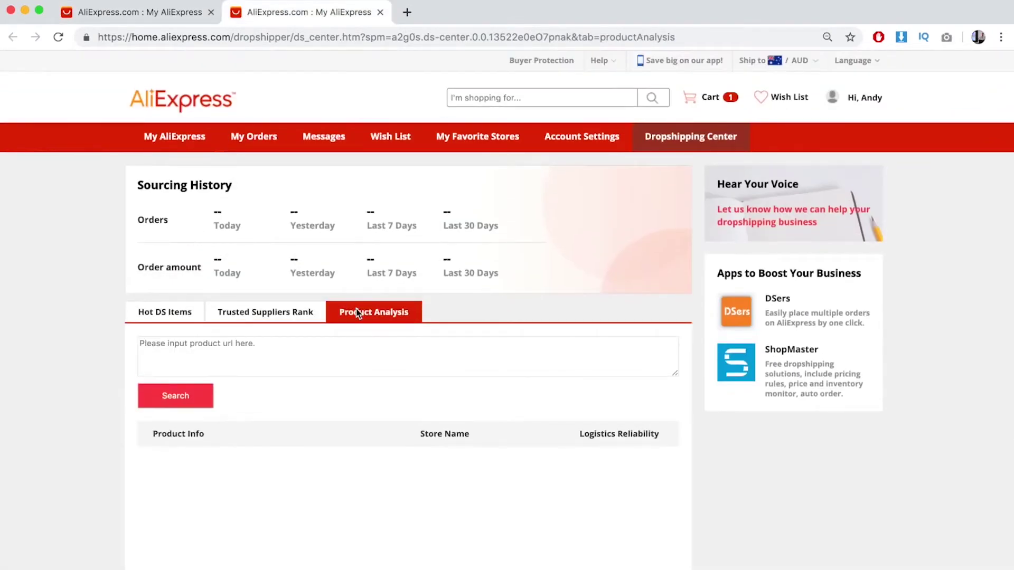
Step: Open the Ugreen Cable Organizer product page in a new tab and grab its web address
click(128, 17)
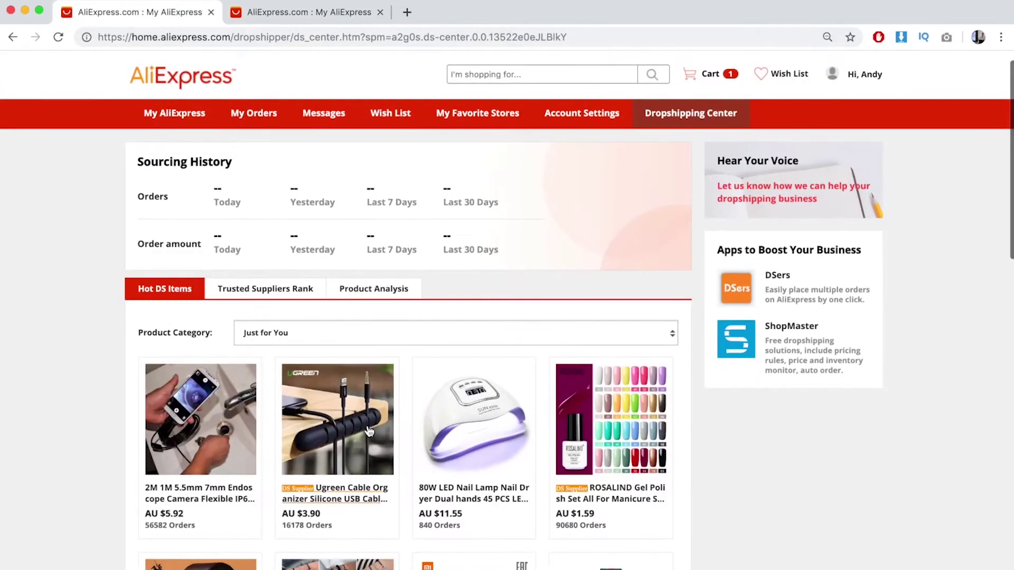
right_click(353, 433)
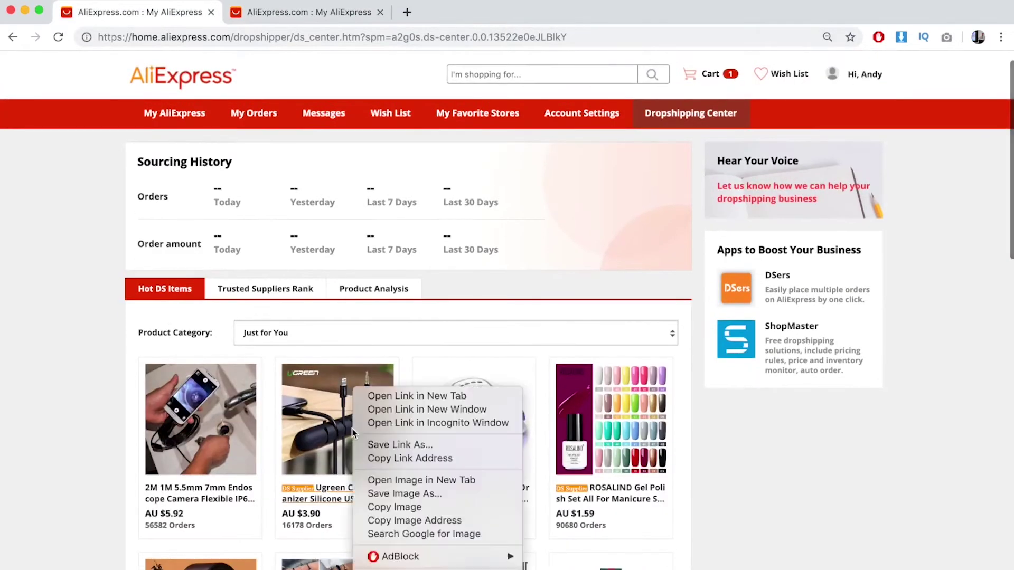
click(417, 396)
click(306, 12)
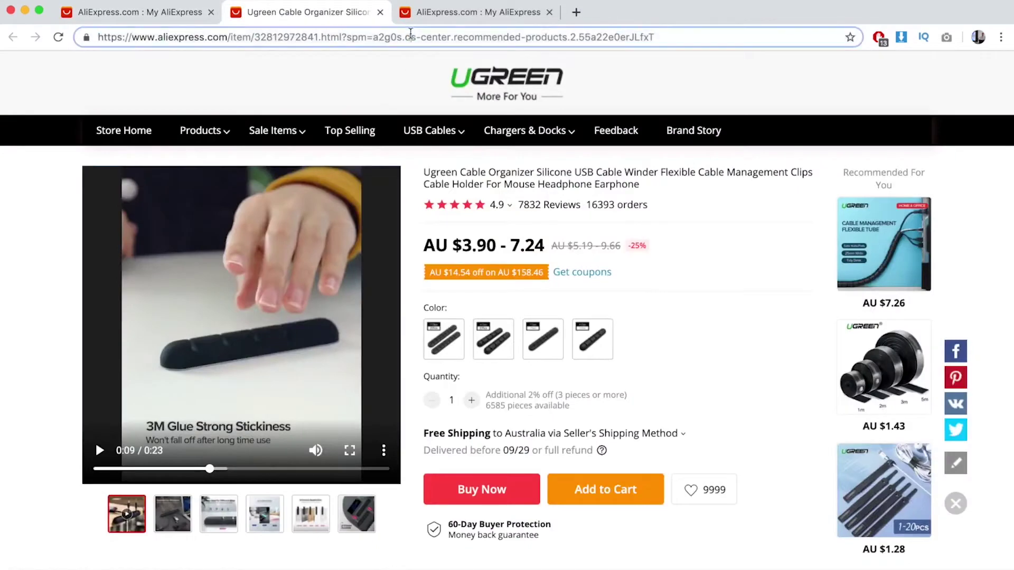
click(411, 33)
key(super+c)
click(449, 13)
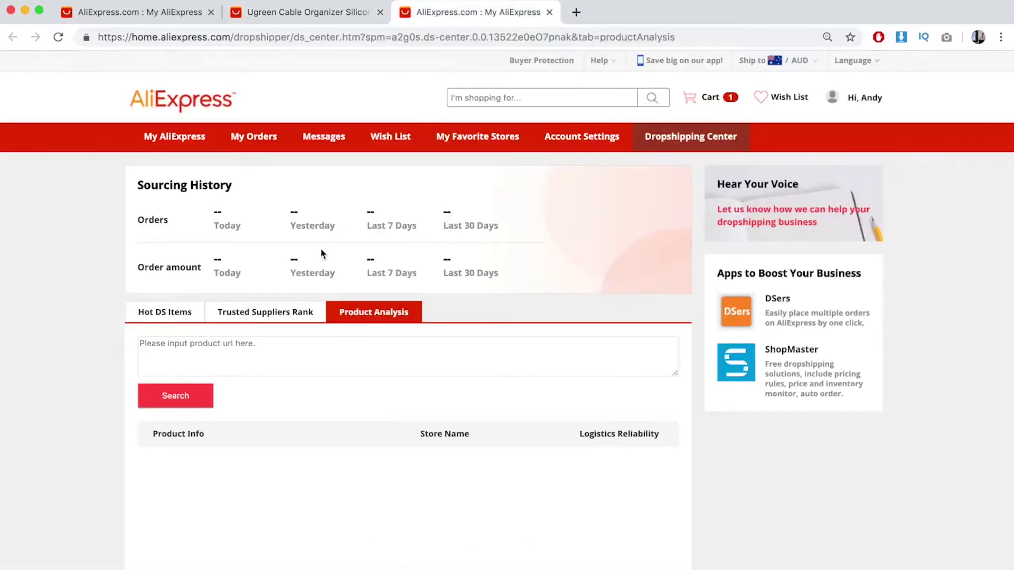
Step: Analyse the Ugreen Cable Organizer link, showing daily sales peaking at 219 on 2019-07-17
key(super+v)
click(205, 397)
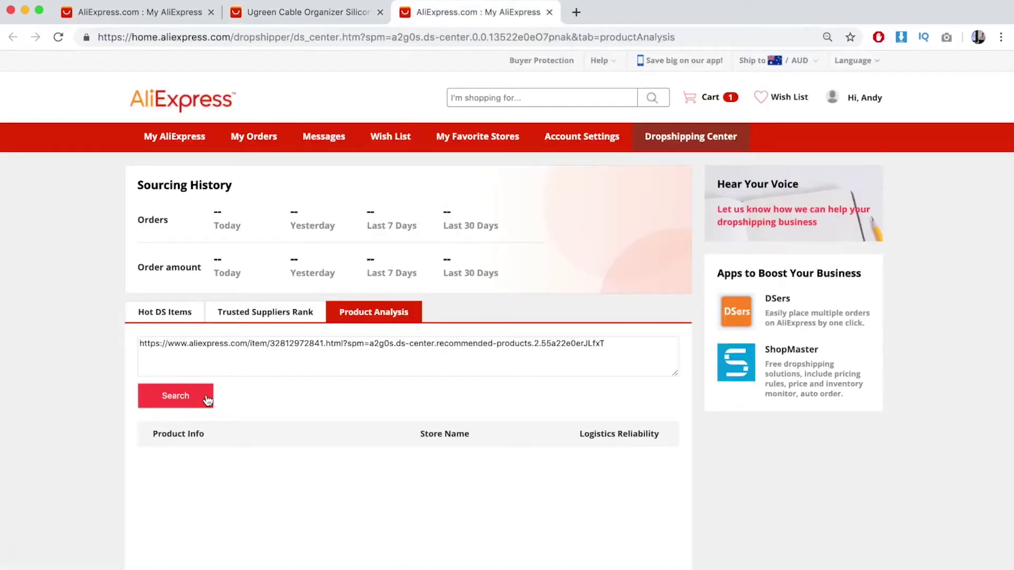
scroll(312, 518, down, 3)
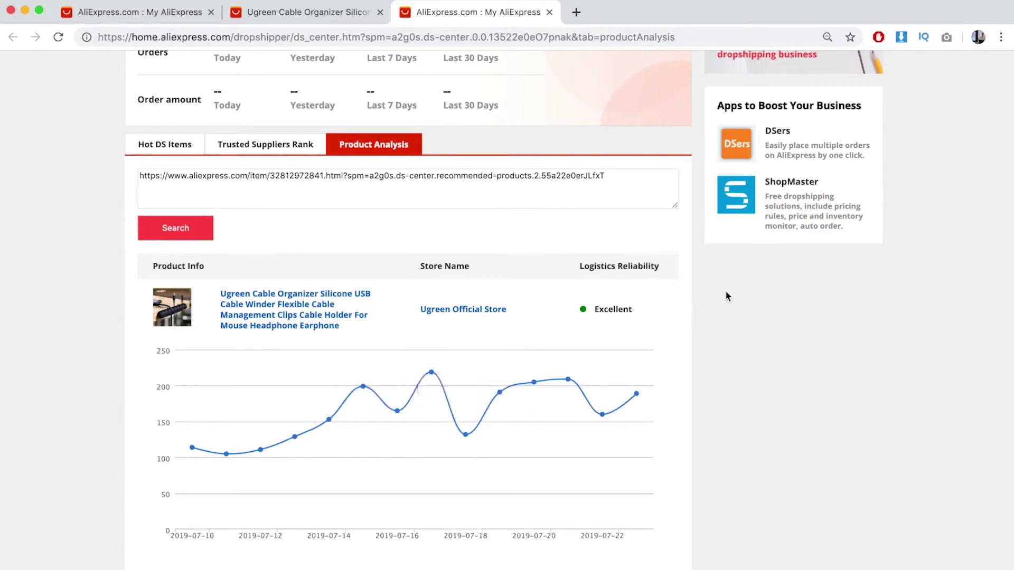
click(248, 11)
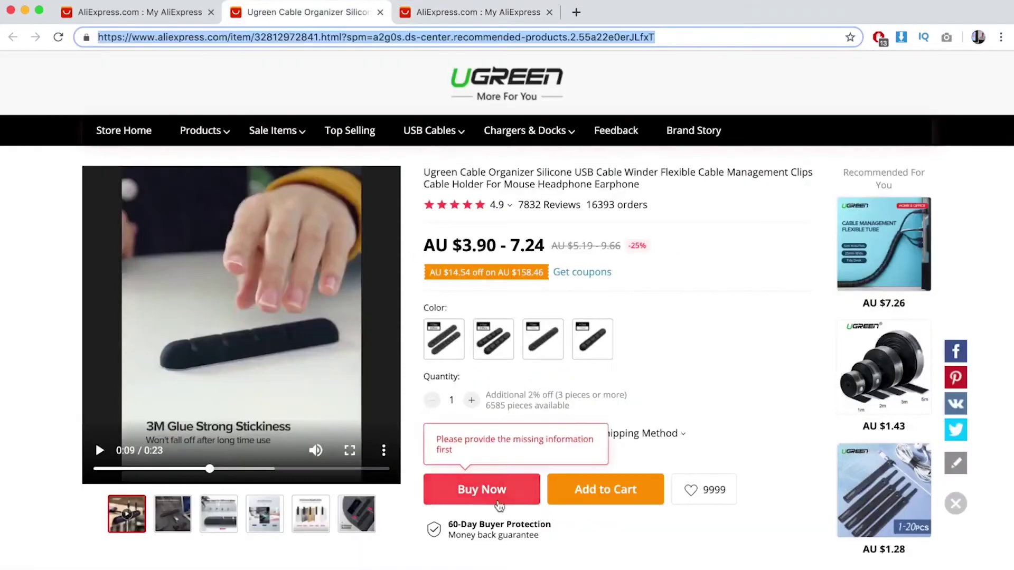
click(470, 12)
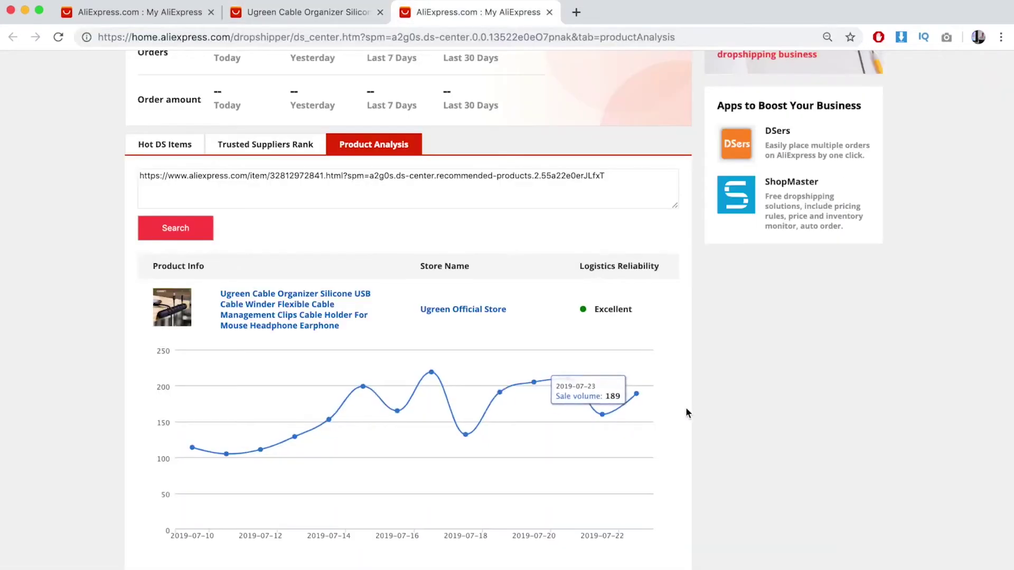
click(126, 10)
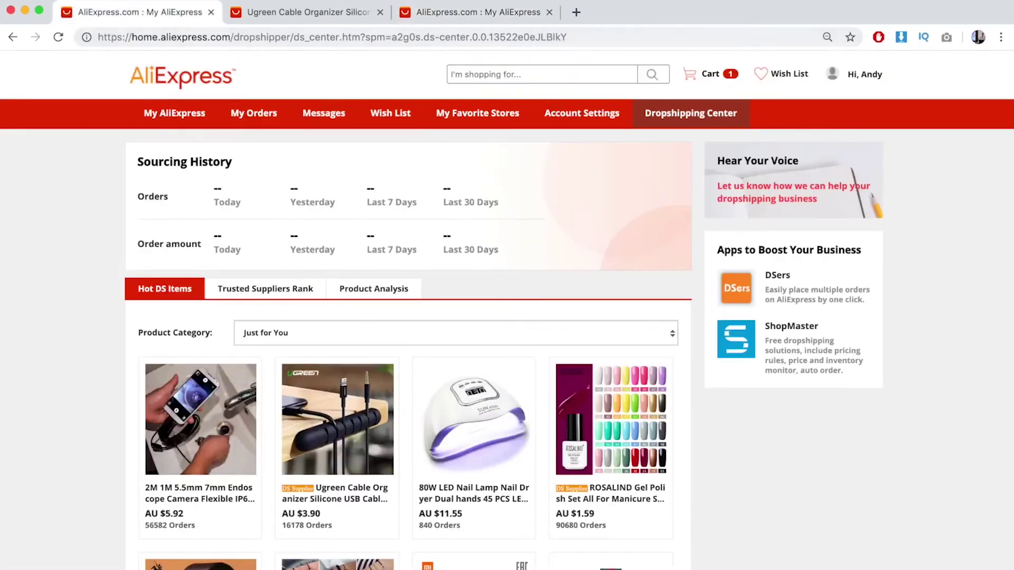
scroll(490, 525, down, 3)
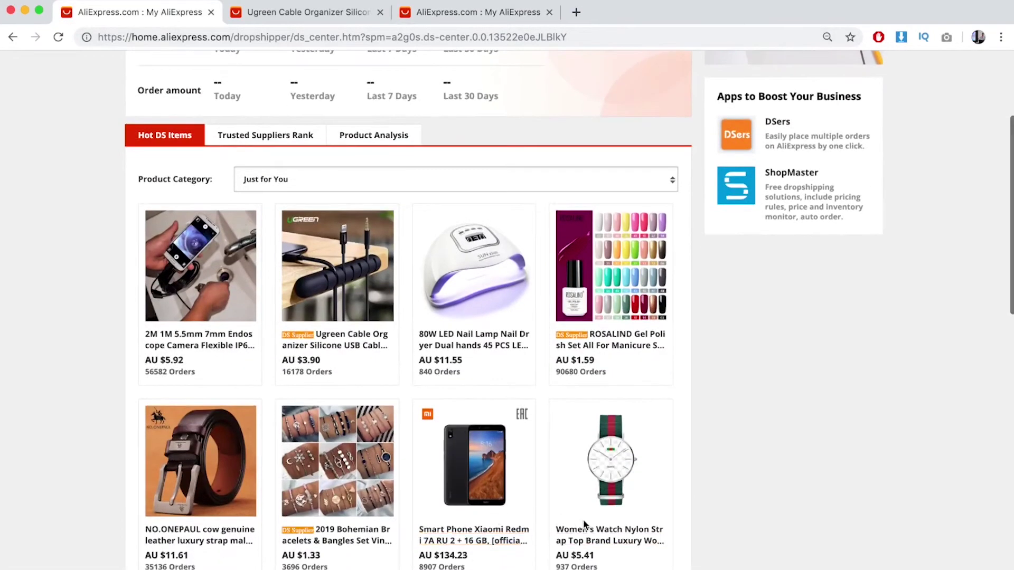
super+click(557, 533)
super+click(201, 533)
scroll(200, 533, down, 2)
click(430, 12)
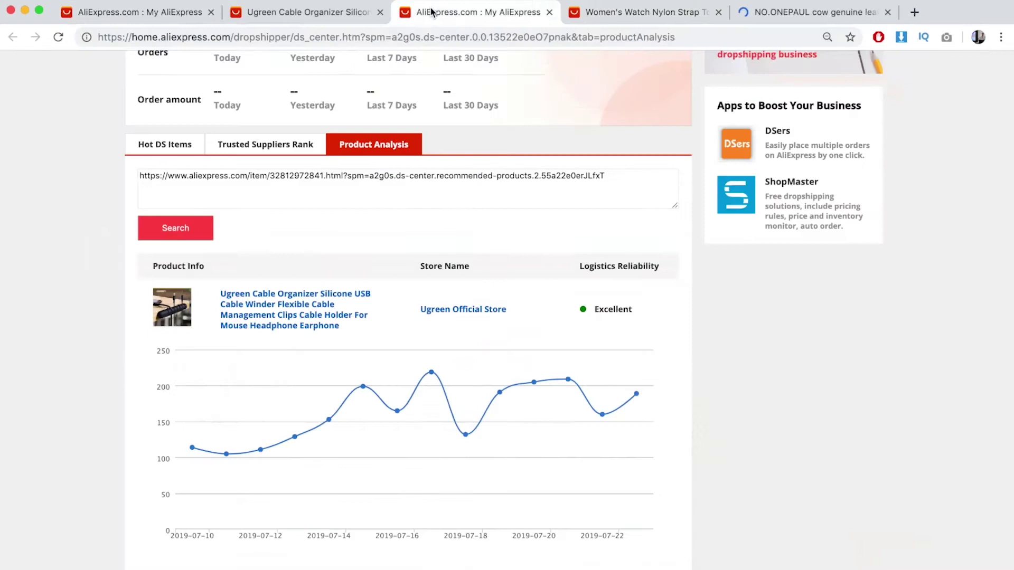
key(ctrl+a)
text(https://www.aliexpress.com/item/33017147829.html?spm=a2g0s.ds-center.recommended-products.8.55a22e0erJLfxT)
click(175, 229)
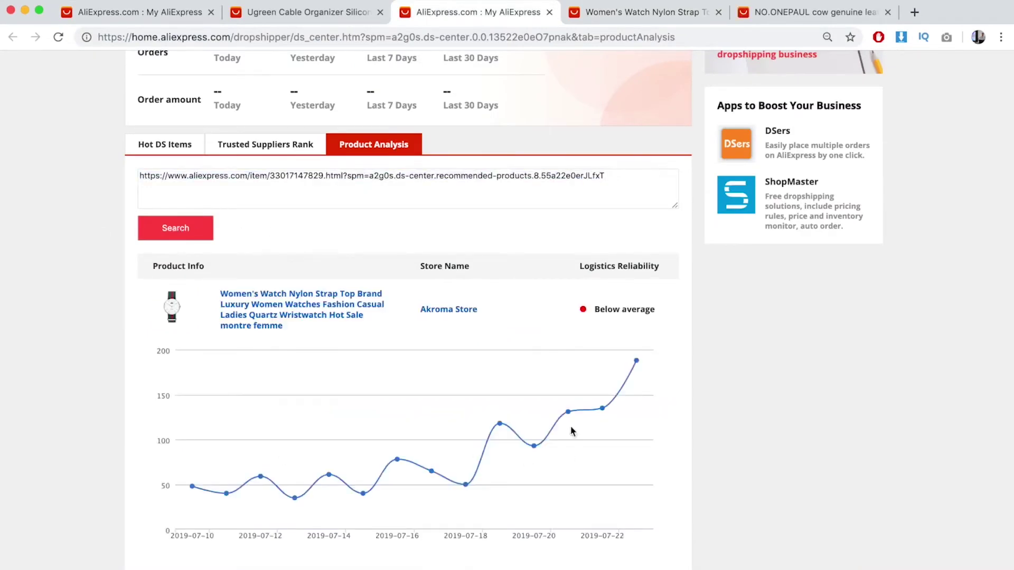
mouse_move(629, 374)
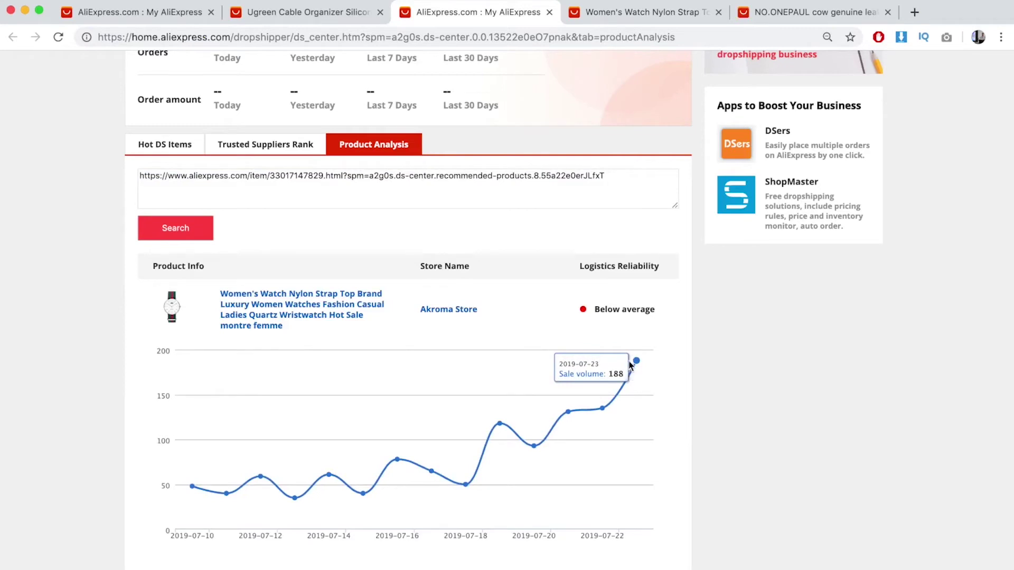
Step: Chart the NO.ONEPAUL belt's sales in Product Analysis using its product link
click(642, 12)
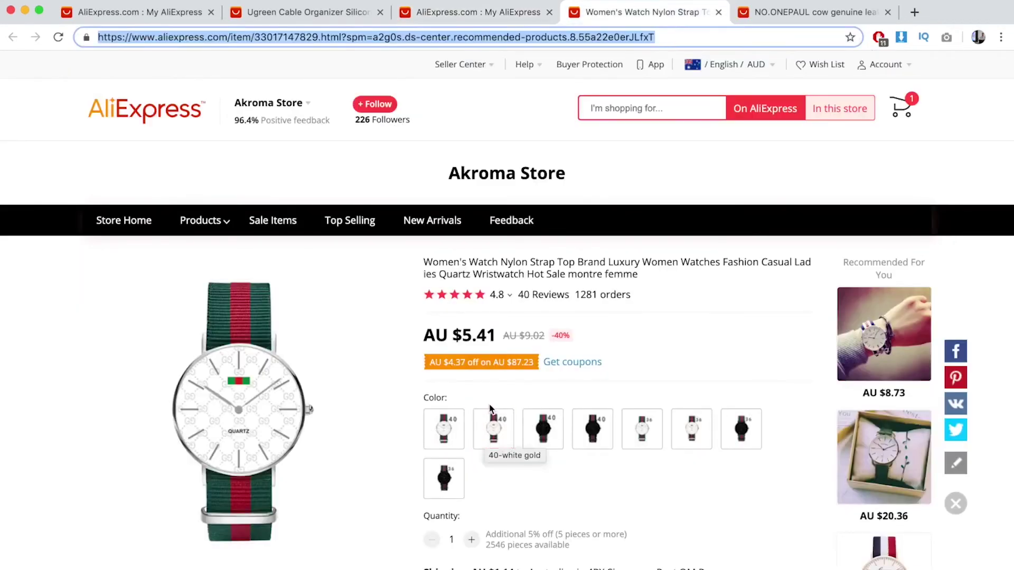
click(768, 13)
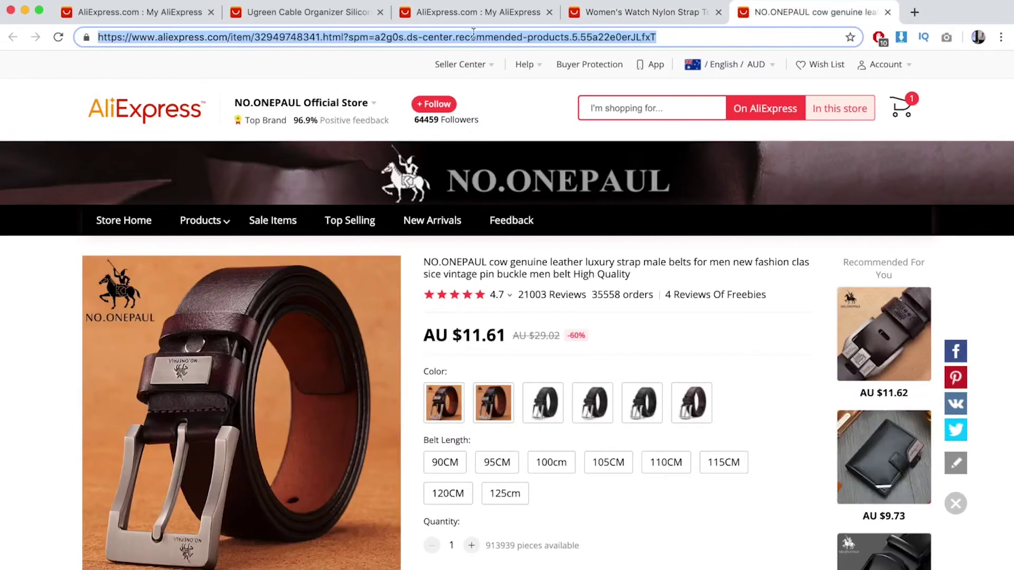
click(465, 11)
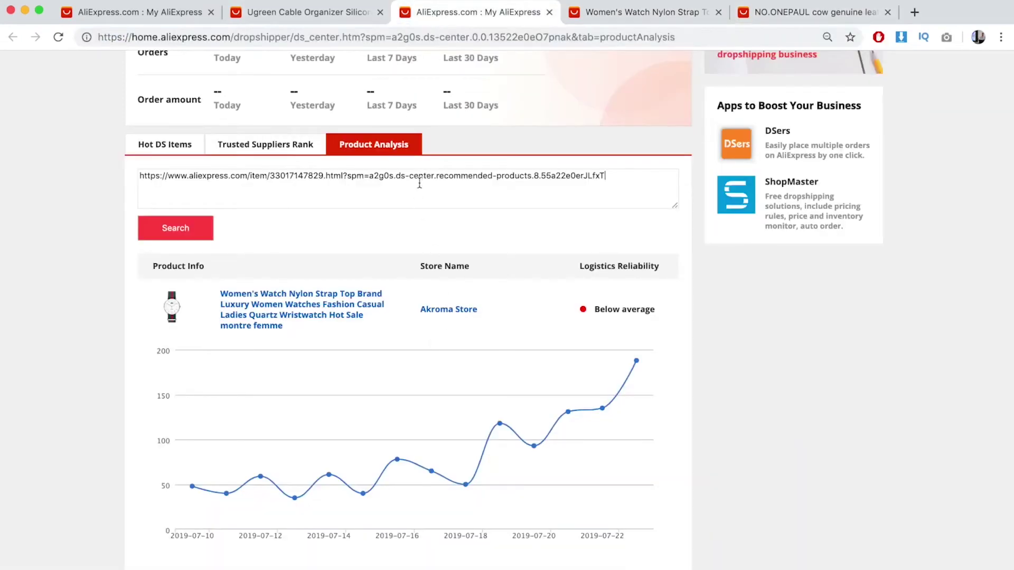
key(super+a)
text(https://www.aliexpress.com/item/32949748341.html?spm=a2g0s.ds-center.recommended-products.5.55a22e0erJLfxT)
click(185, 228)
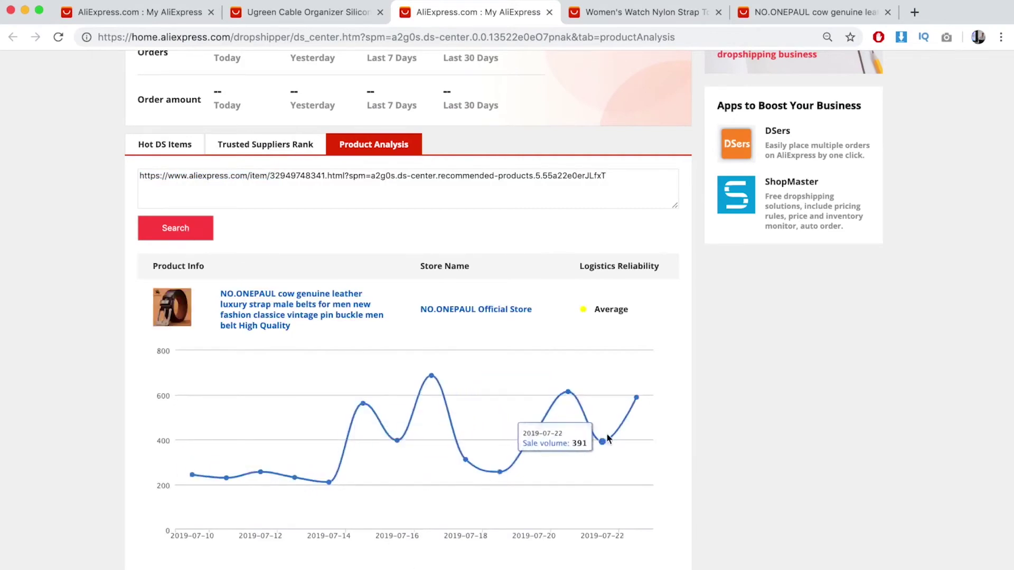
key(ctrl+shift+Tab)
key(ctrl+shift+Tab)
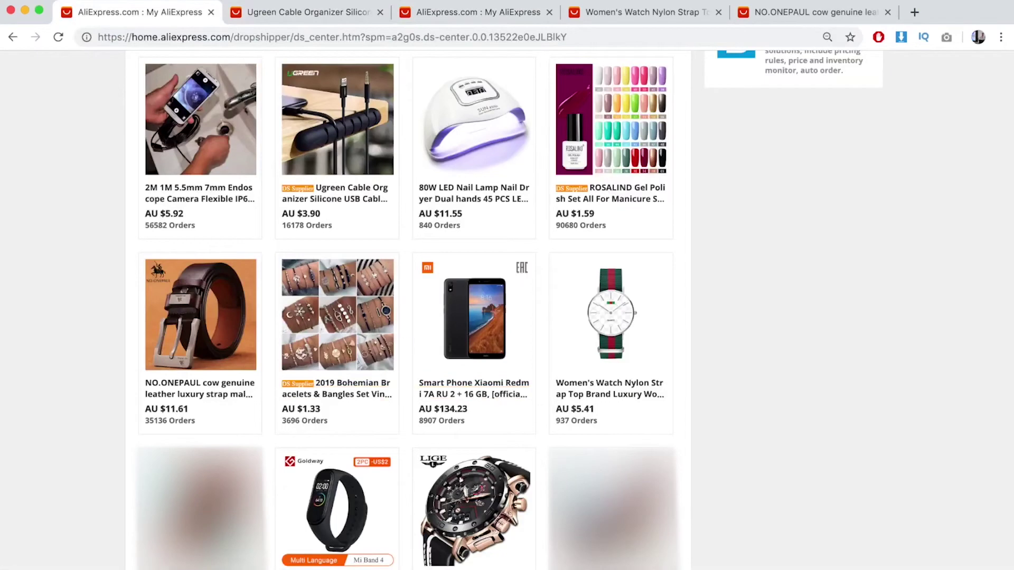
Step: Open the Xiaomi Mi Band 4 in a new tab and chart its sales via its link
scroll(518, 340, down, 2)
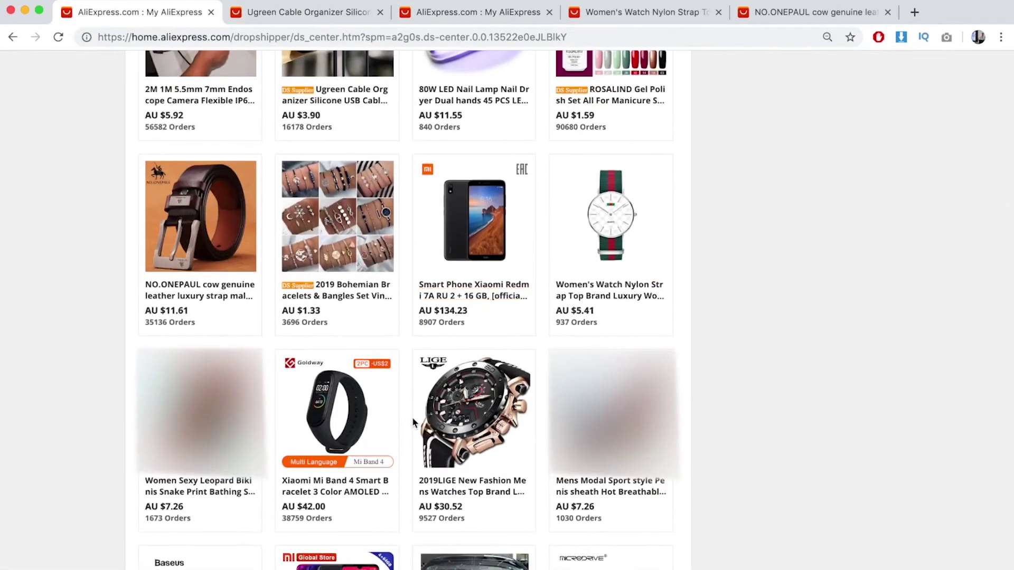
scroll(414, 423, down, 2)
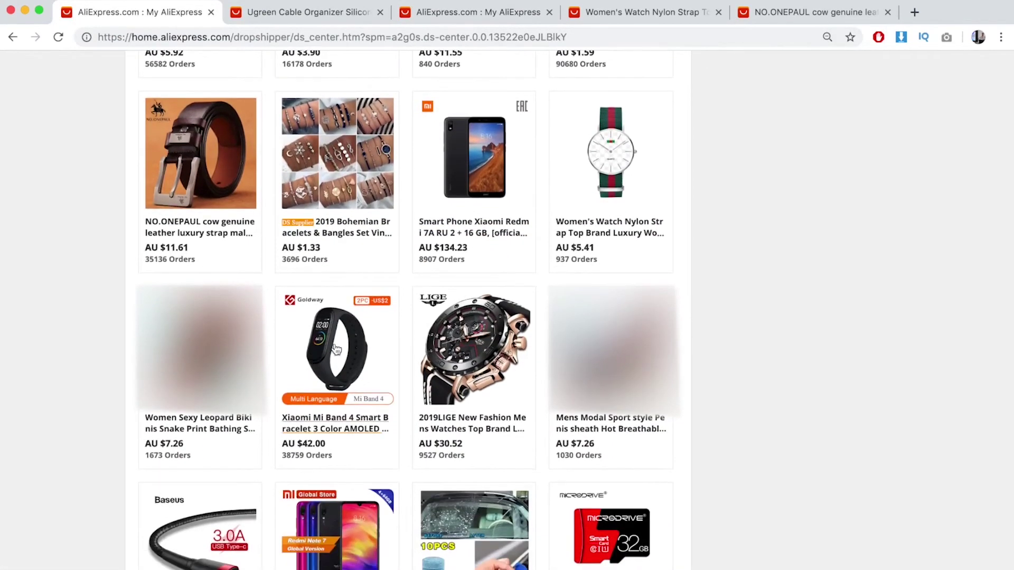
middle_click(336, 350)
click(872, 13)
click(663, 37)
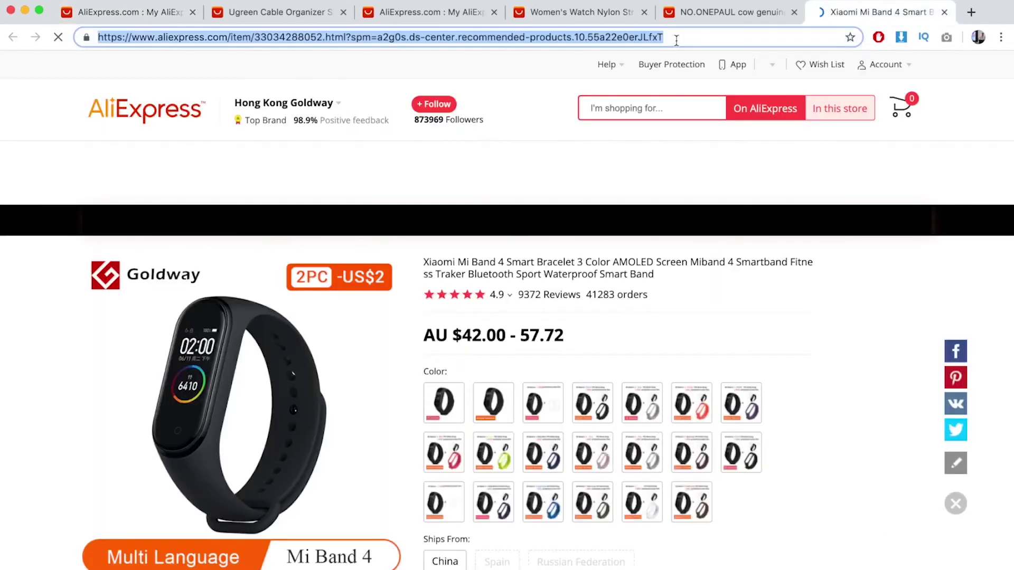
key(ctrl+c)
click(433, 13)
click(406, 187)
key(ctrl+v)
click(166, 228)
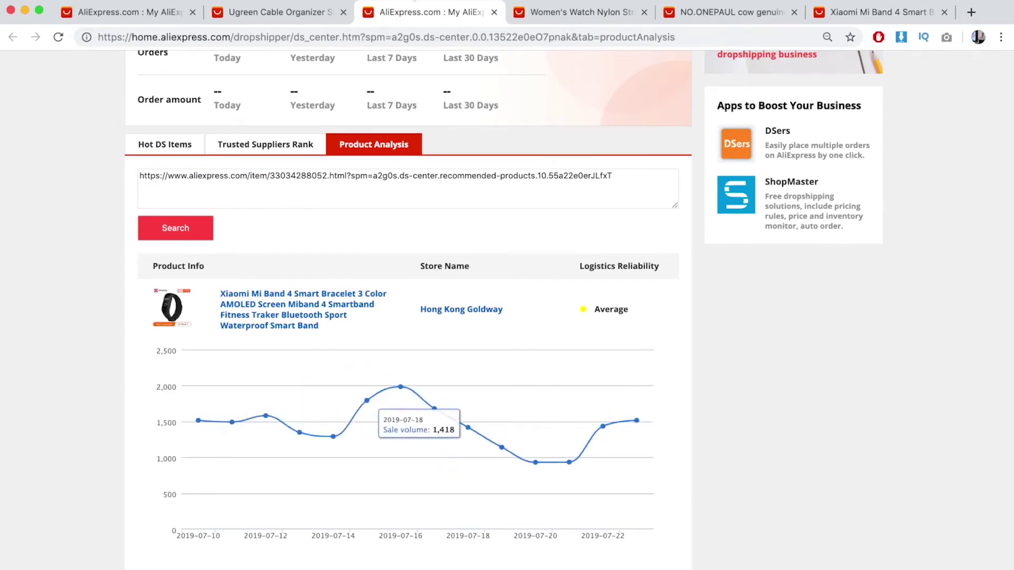
Step: Open the 10PCS wiper cleaning product from Hot DS Items in a new tab
key(ctrl+shift+Tab)
key(ctrl+shift+Tab)
scroll(475, 182, down, 1)
middle_click(447, 128)
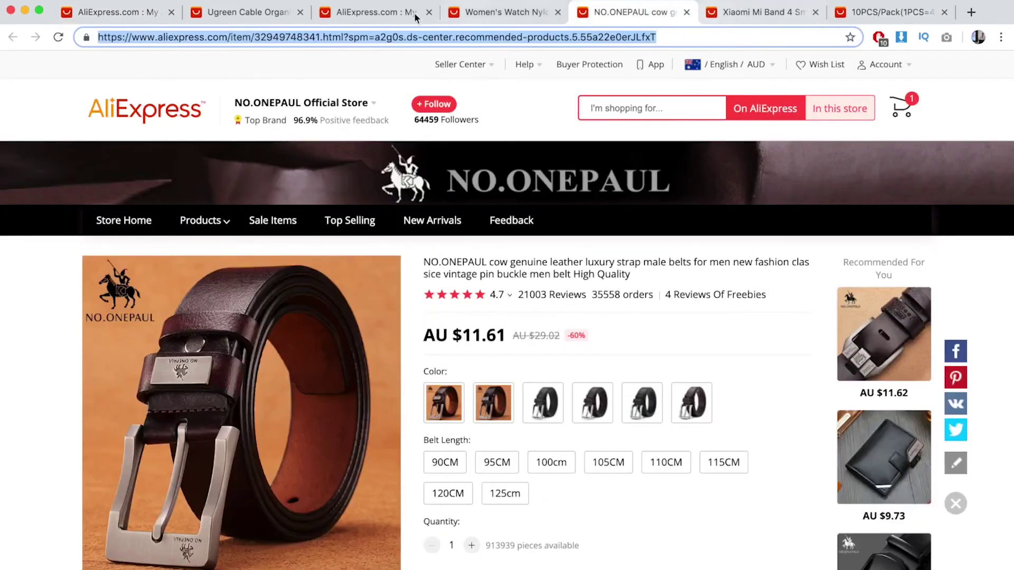
click(487, 14)
Step: Chart the 10PCS wiper cleaning tablets and read their daily volumes of roughly 700–830
click(353, 15)
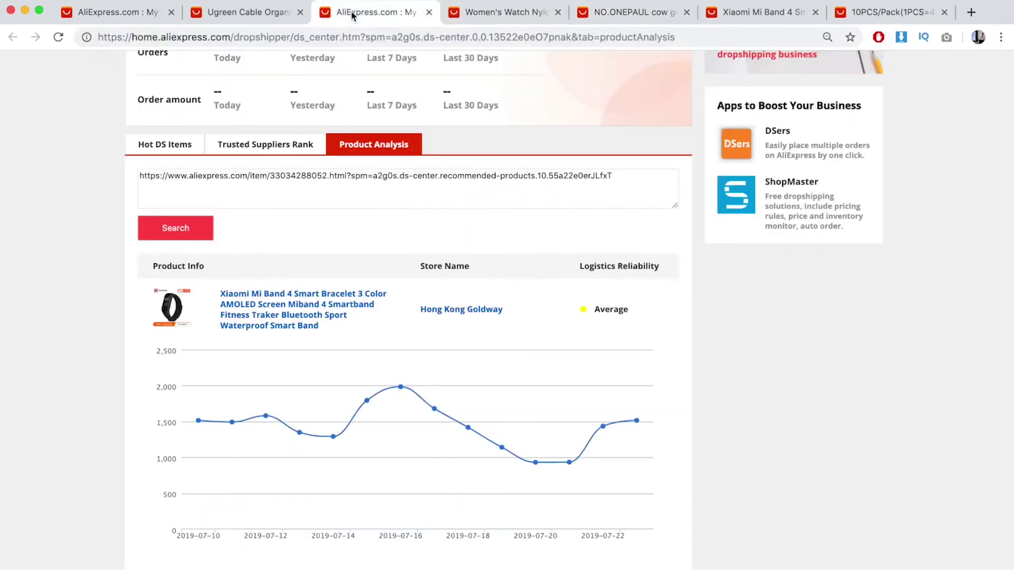
click(261, 189)
key(super+a)
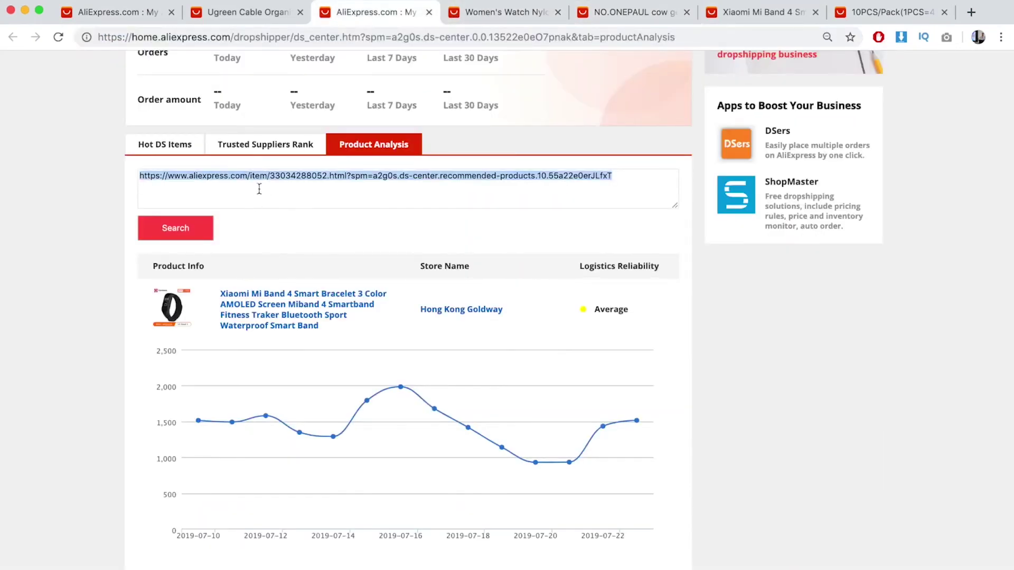
key(super+v)
click(177, 233)
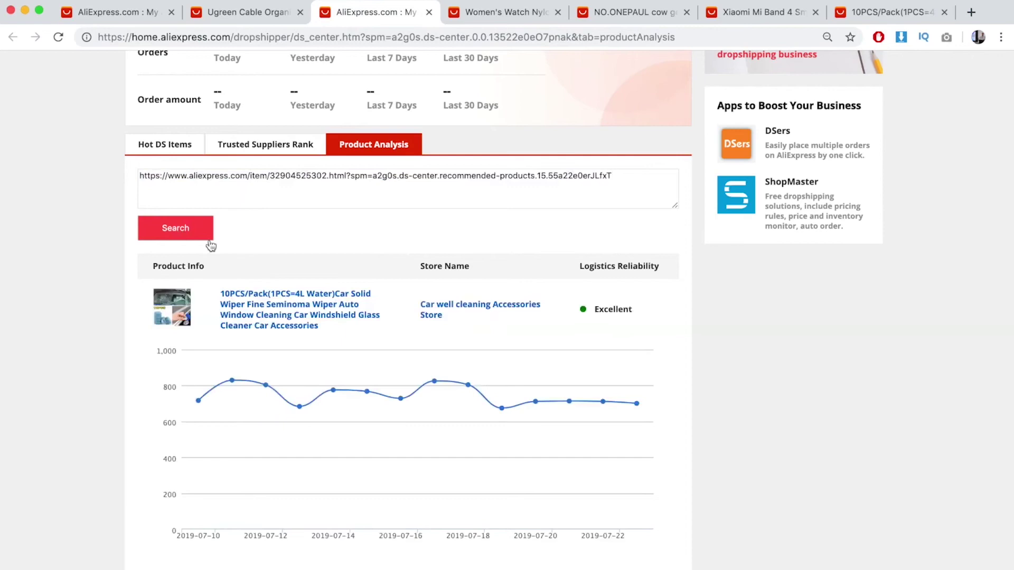
mouse_move(371, 418)
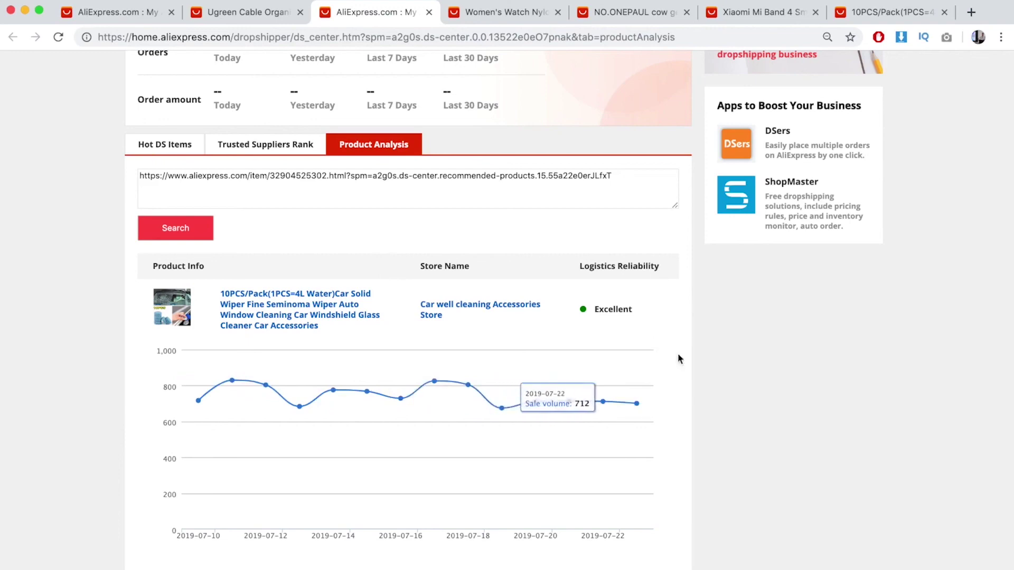
scroll(347, 216, up, 3)
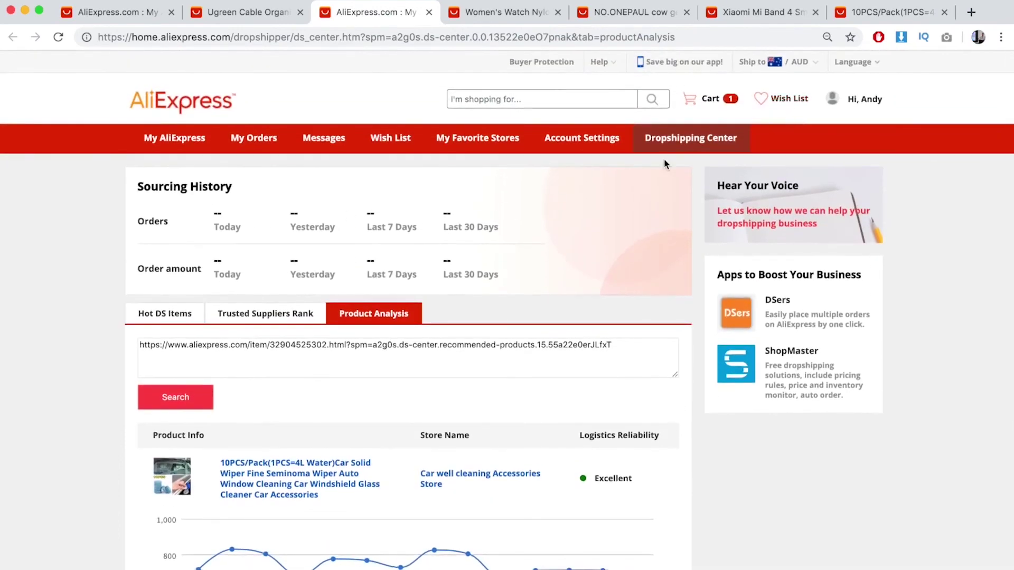
scroll(663, 158, down, 2)
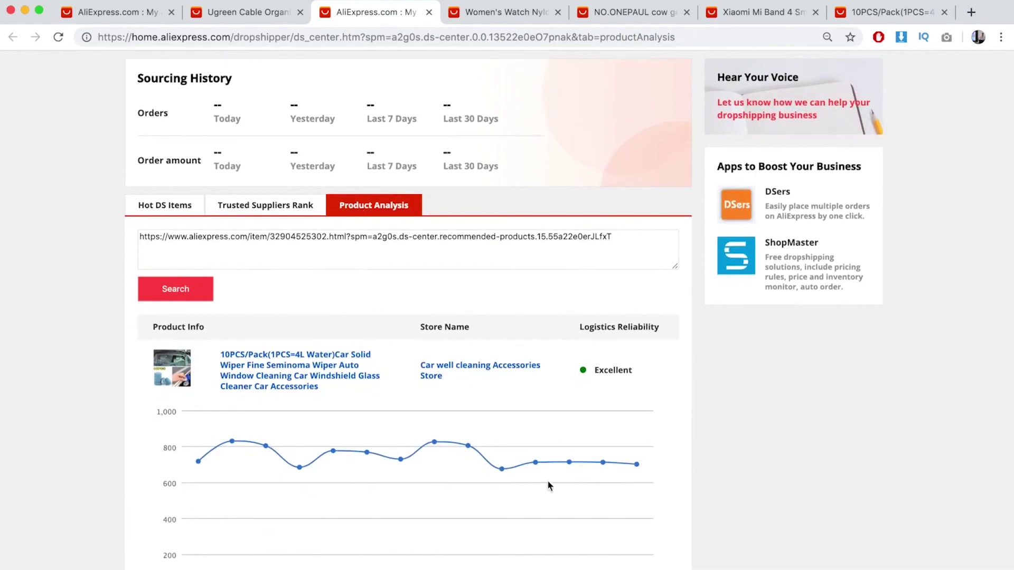
scroll(472, 458, down, 3)
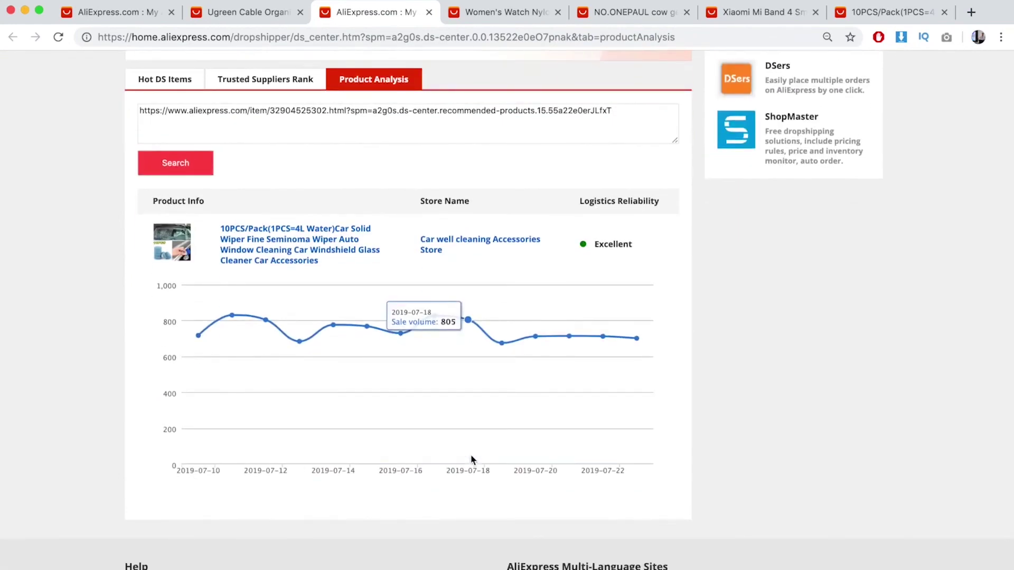